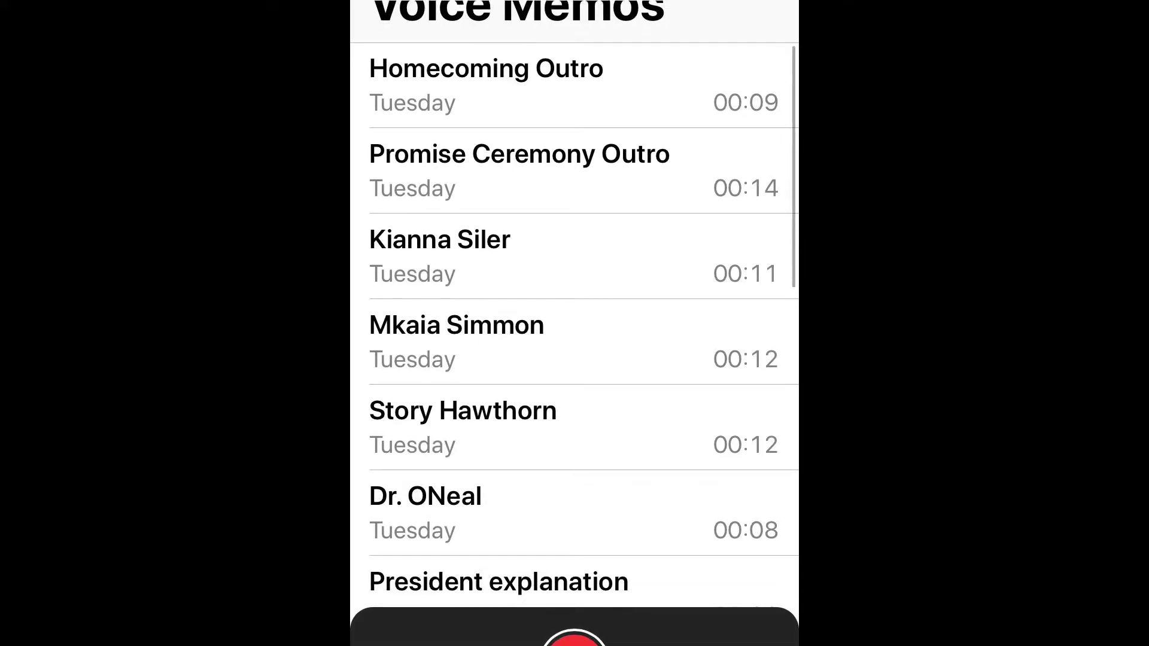
AirDrop the President explanation voice memo to the nearby Mac via the memo's Share options
scroll(575, 323, down, 6)
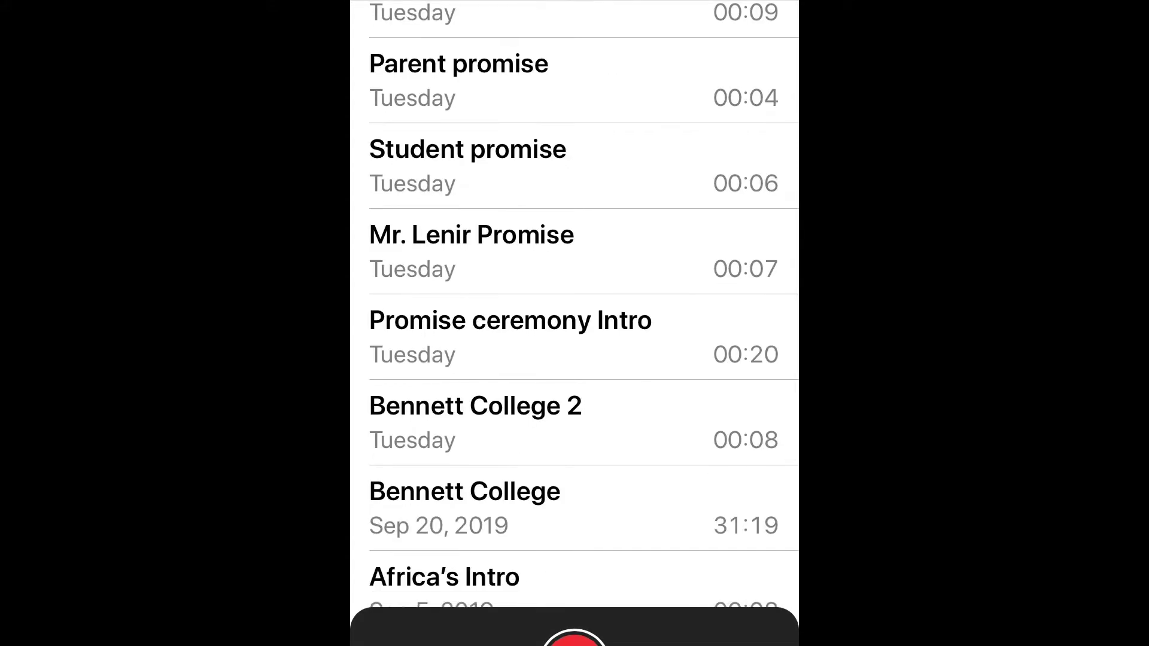
scroll(574, 323, down, 2)
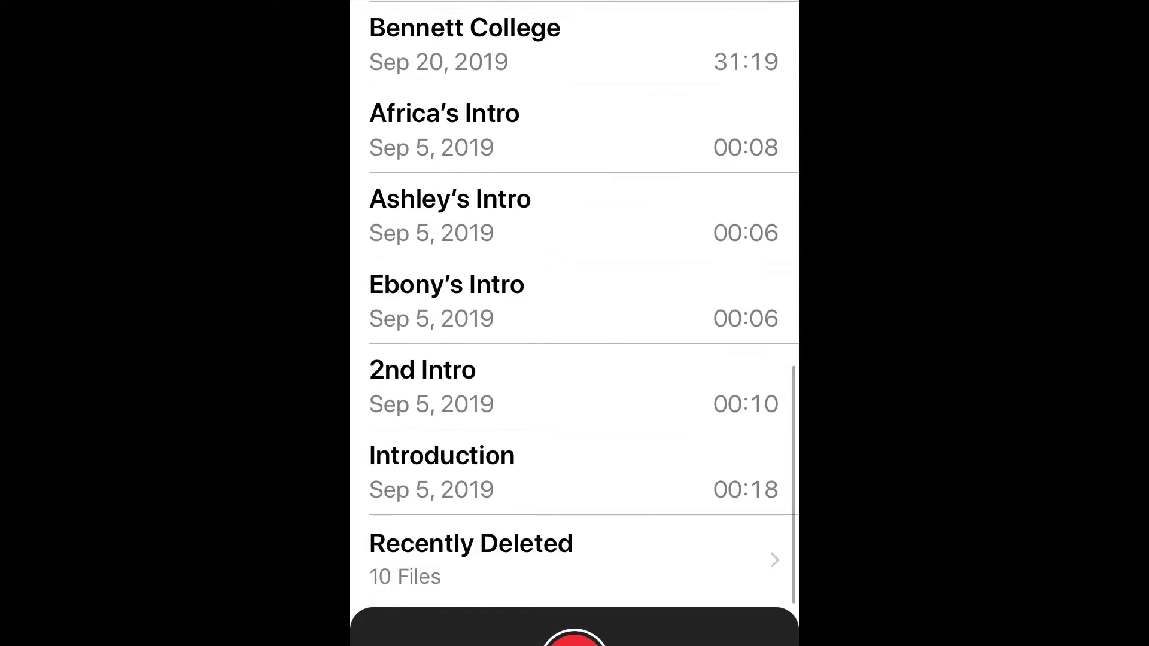
scroll(574, 323, up, 10)
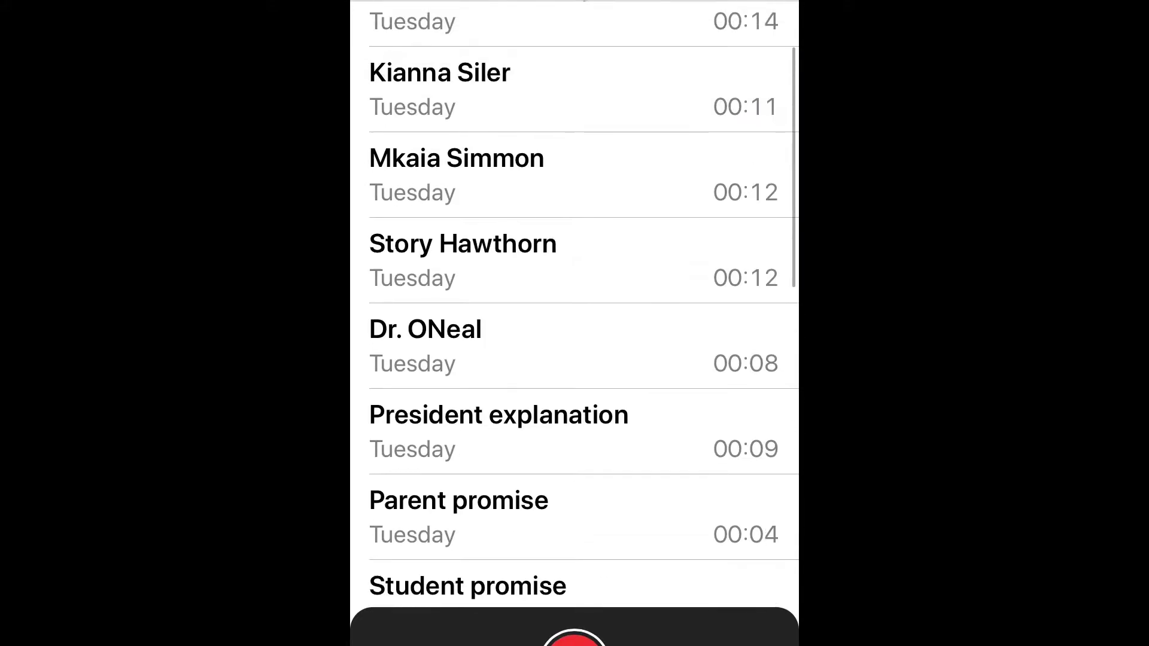
click(498, 419)
scroll(574, 323, down, 3)
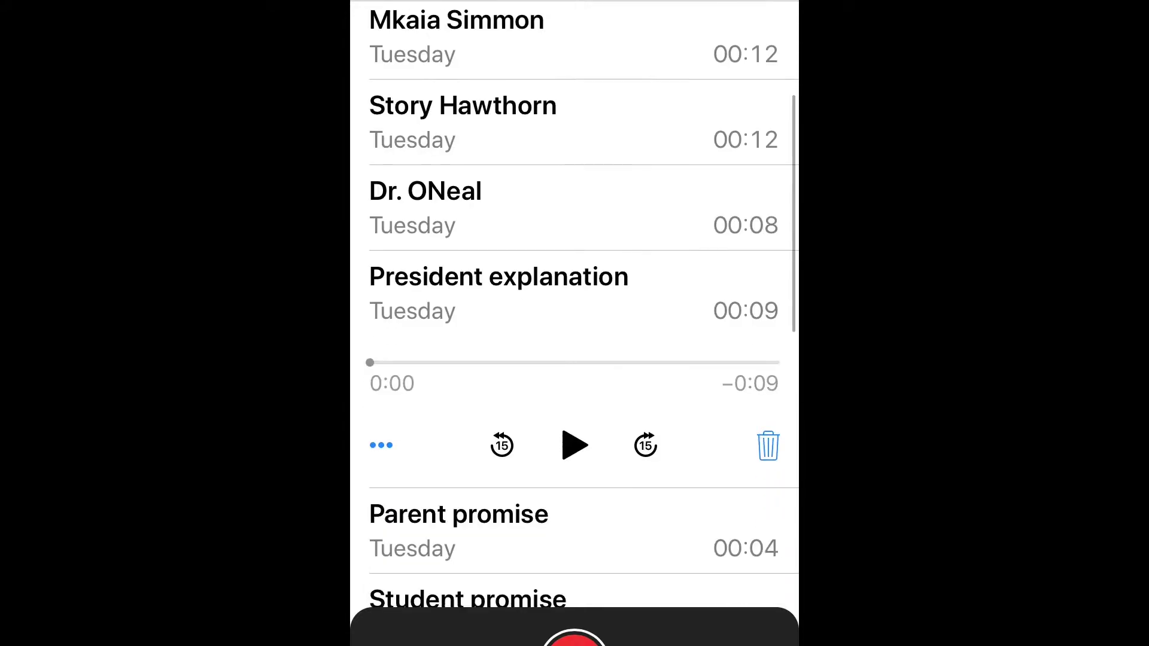
click(381, 384)
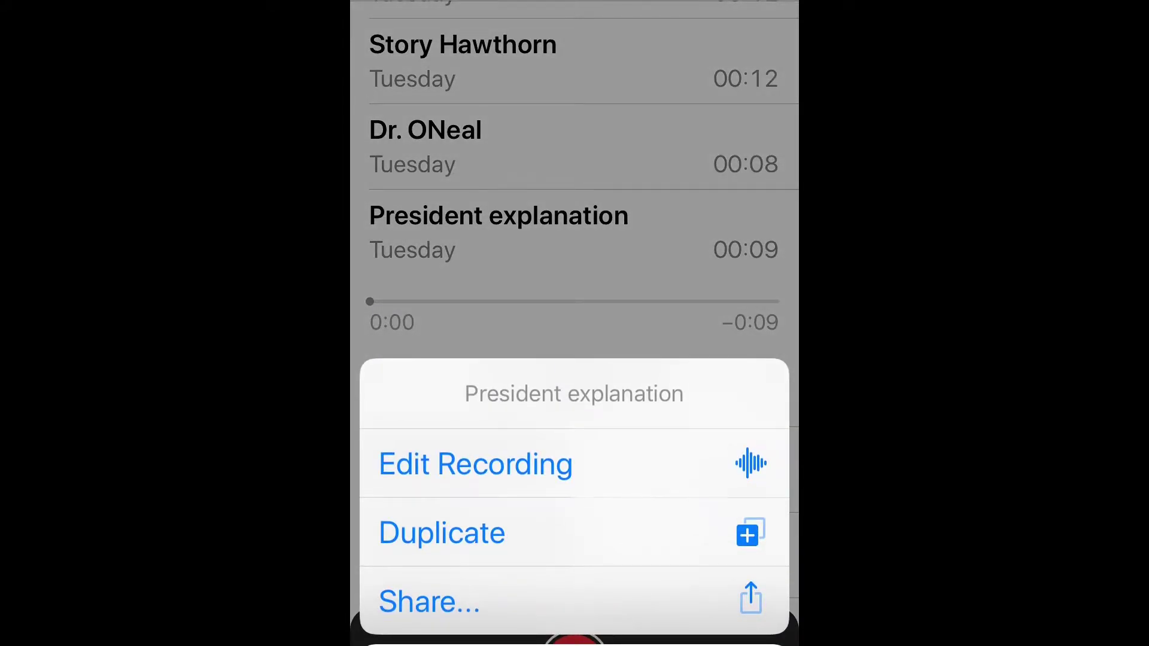
click(429, 601)
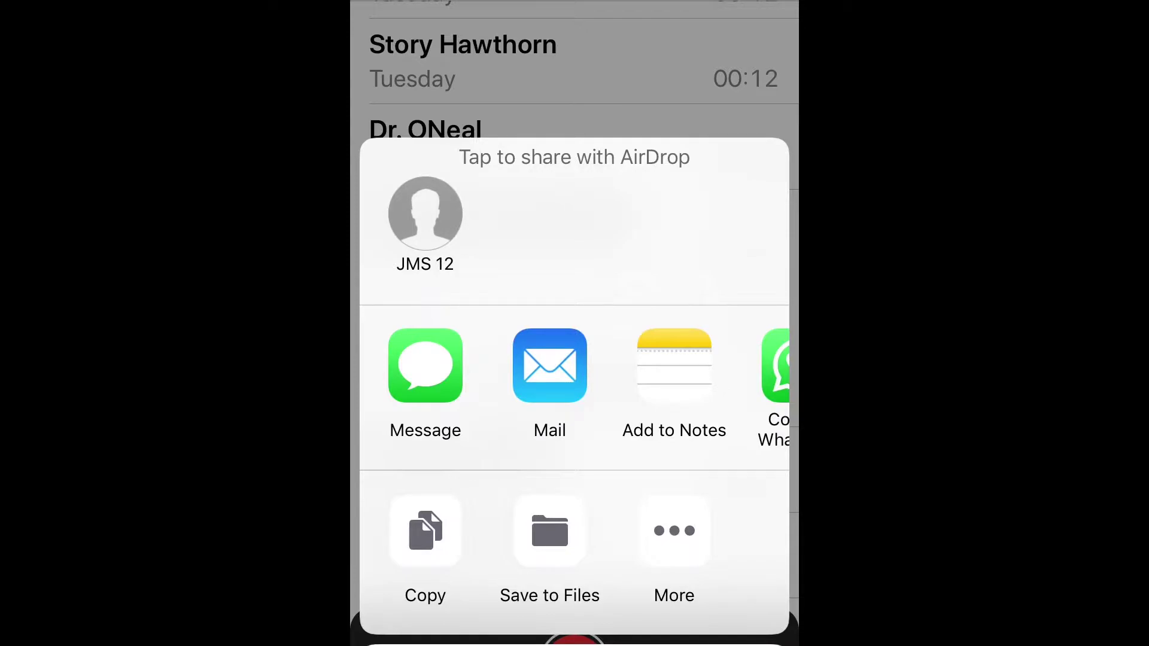
click(425, 213)
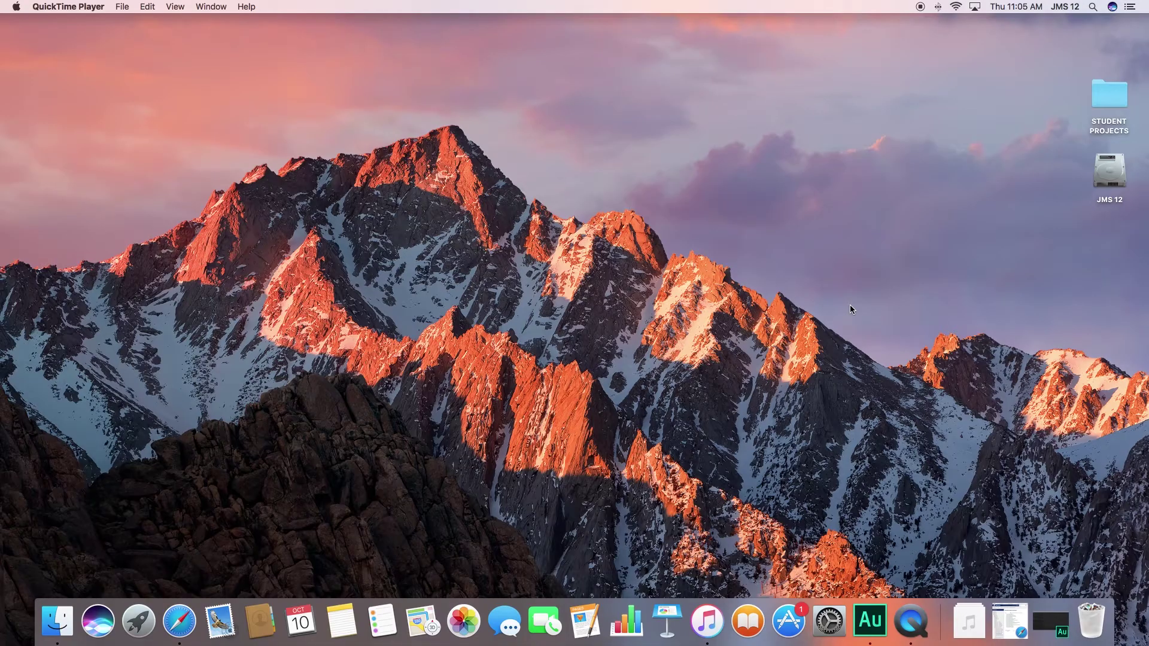
Accept the AirDropped memo, select President explanation 2.m4a in Downloads, and bring Audition forward
double_click(1107, 95)
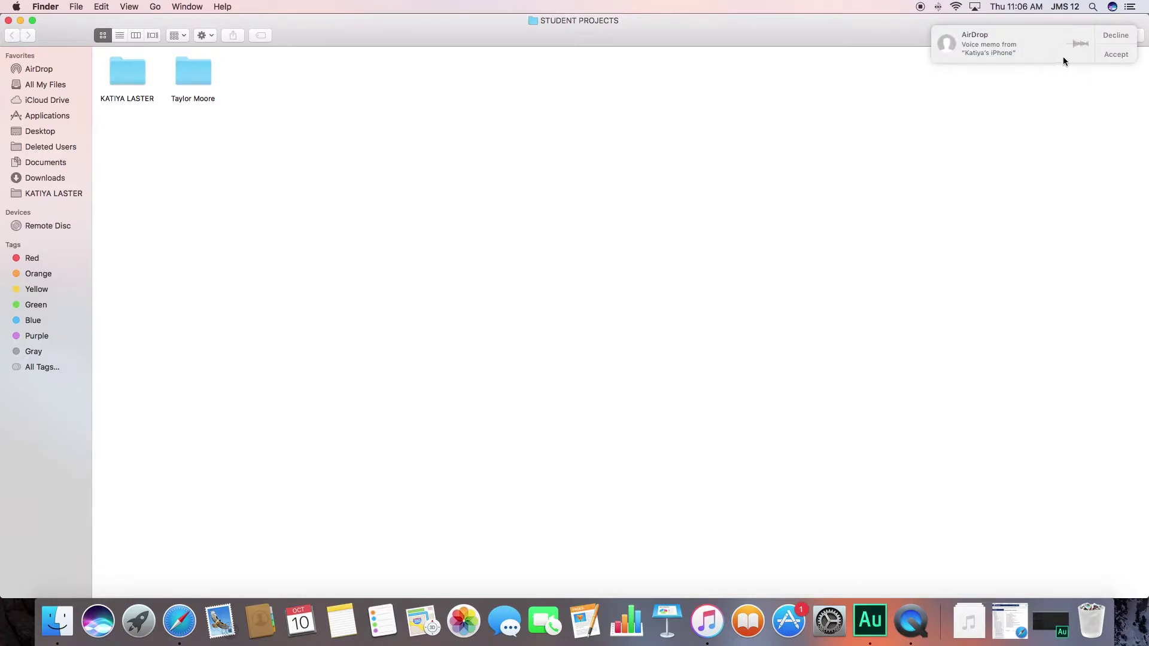
click(1116, 55)
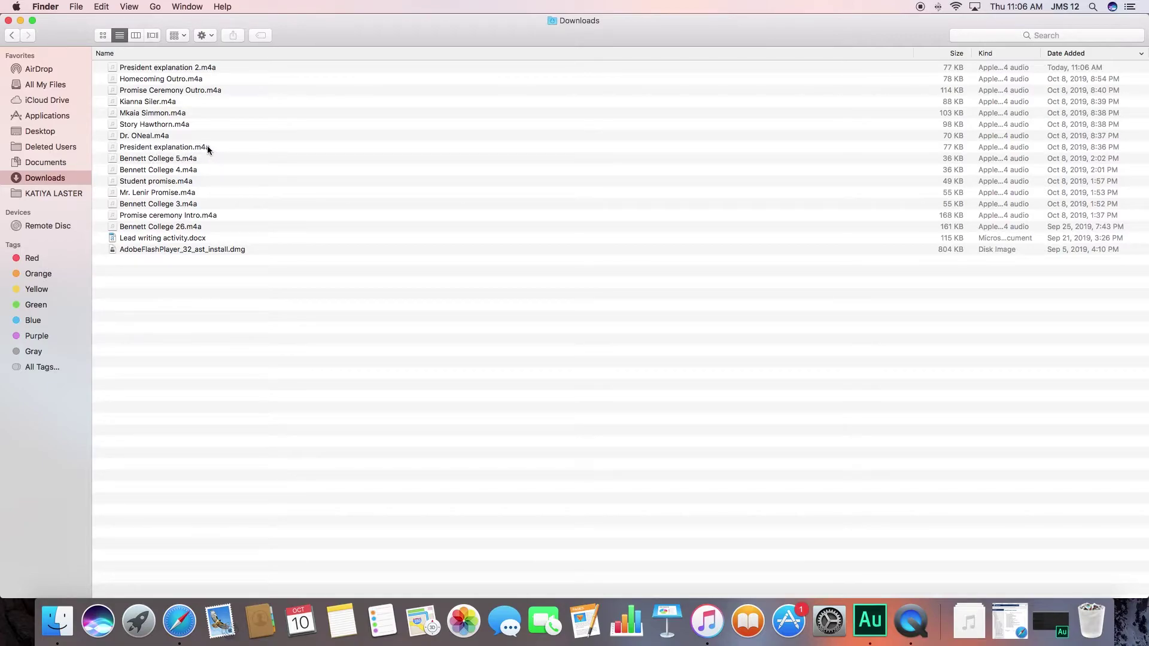
click(206, 148)
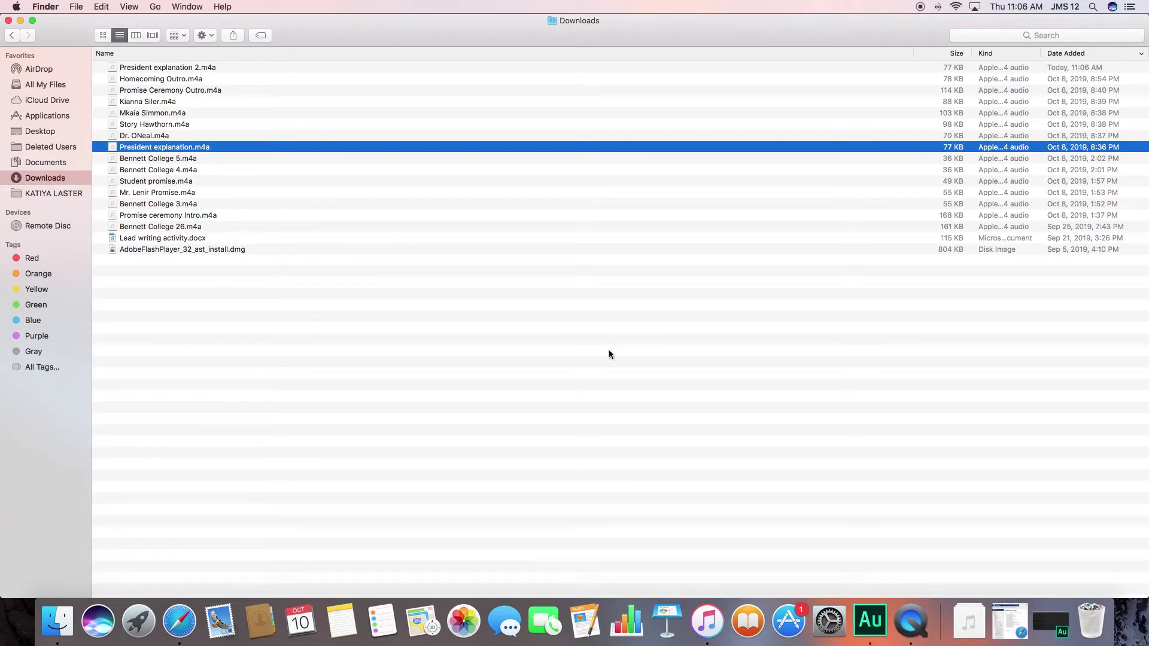
click(1050, 624)
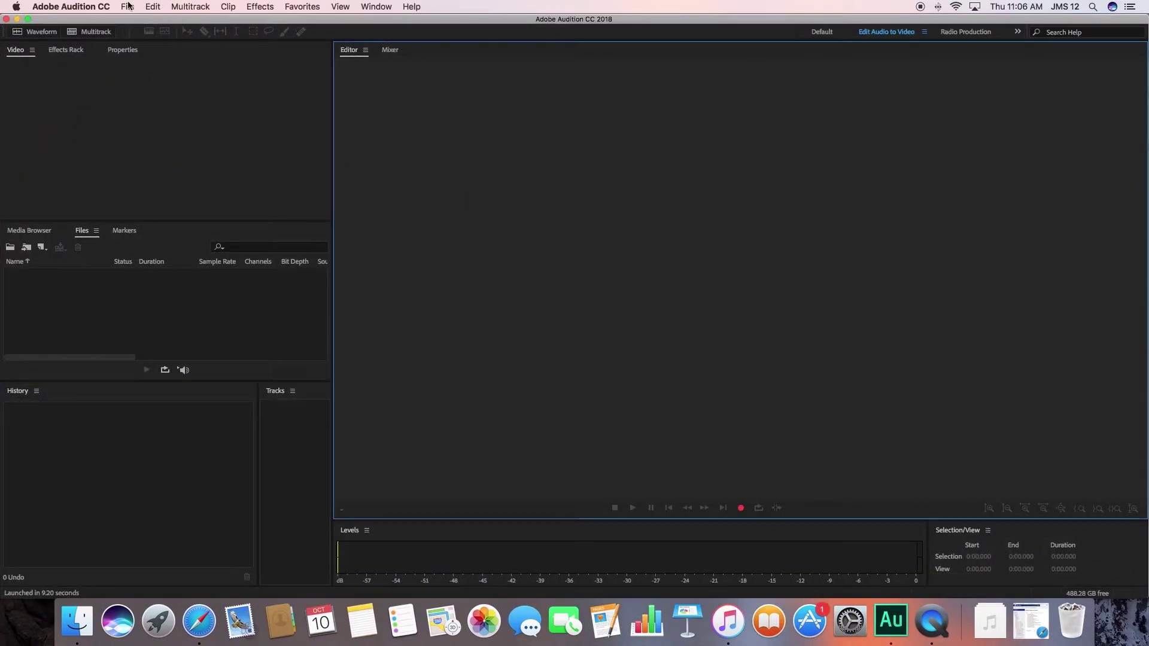
Import President explanation 2.m4a from Downloads with File > Import > File
click(127, 7)
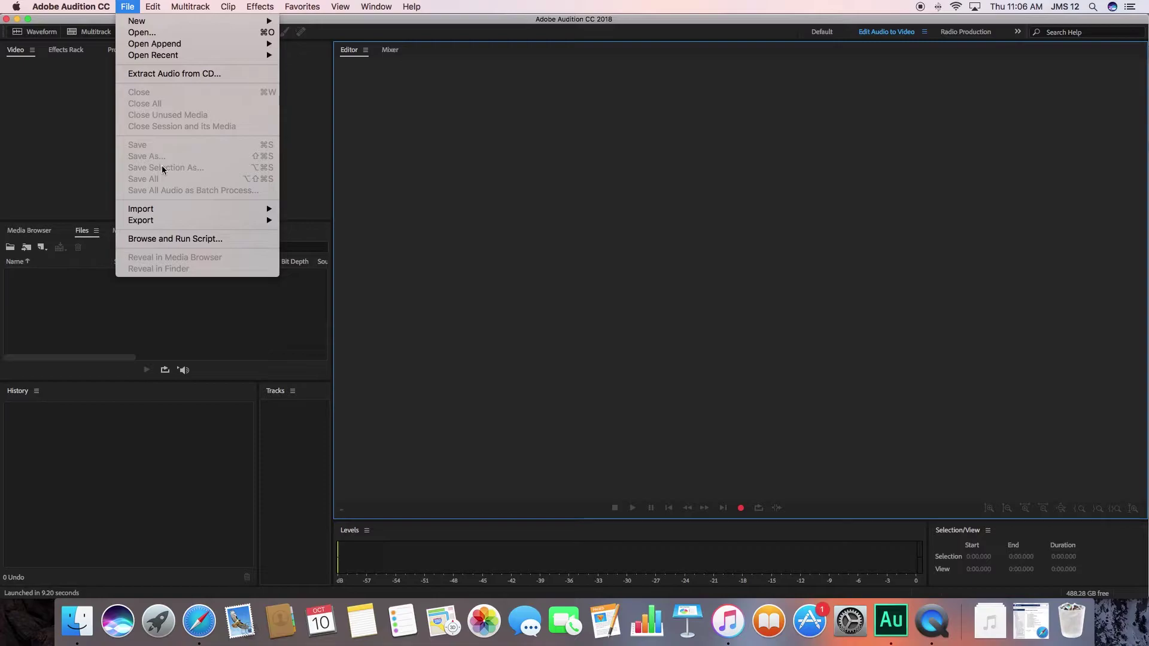
mouse_move(268, 209)
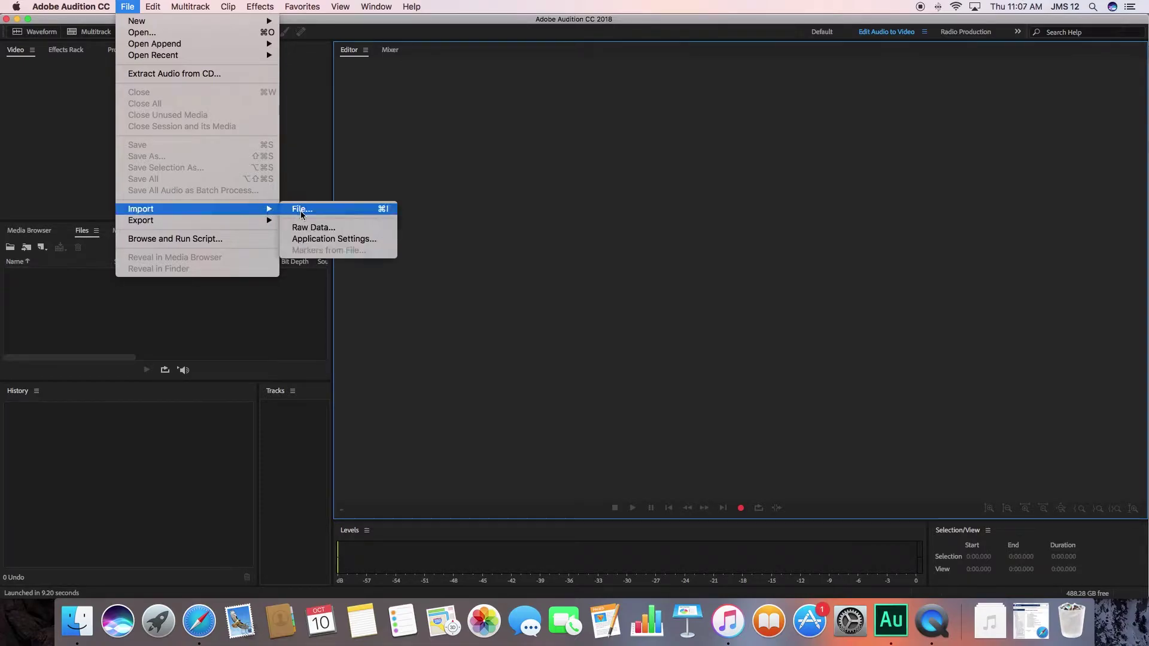
click(320, 211)
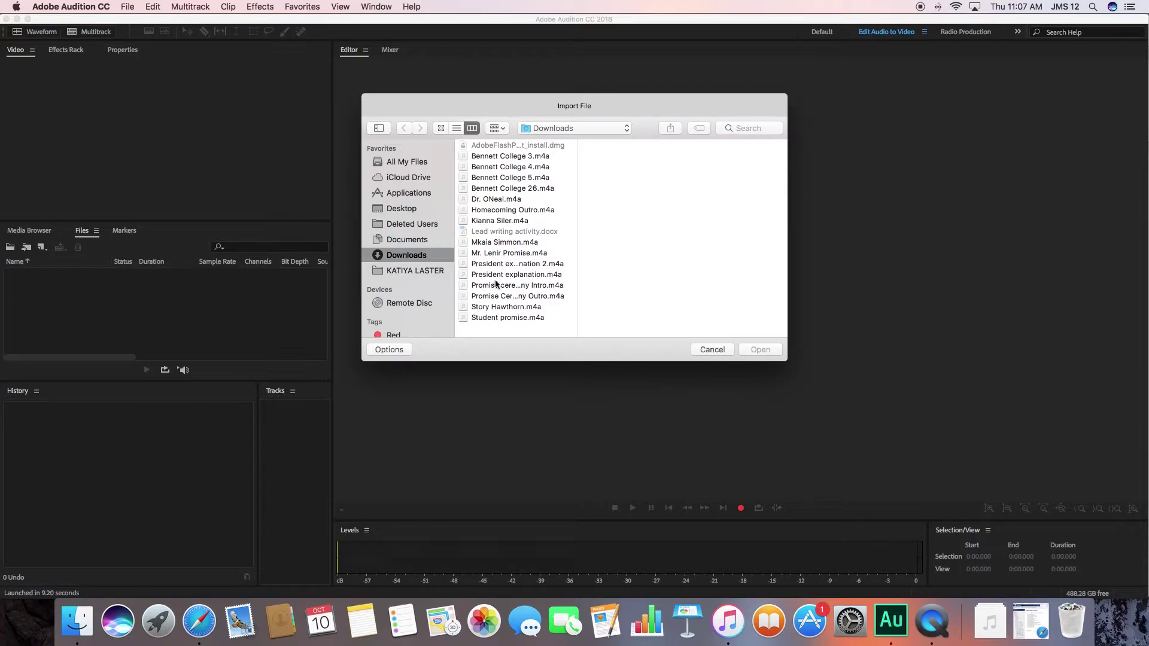
click(495, 265)
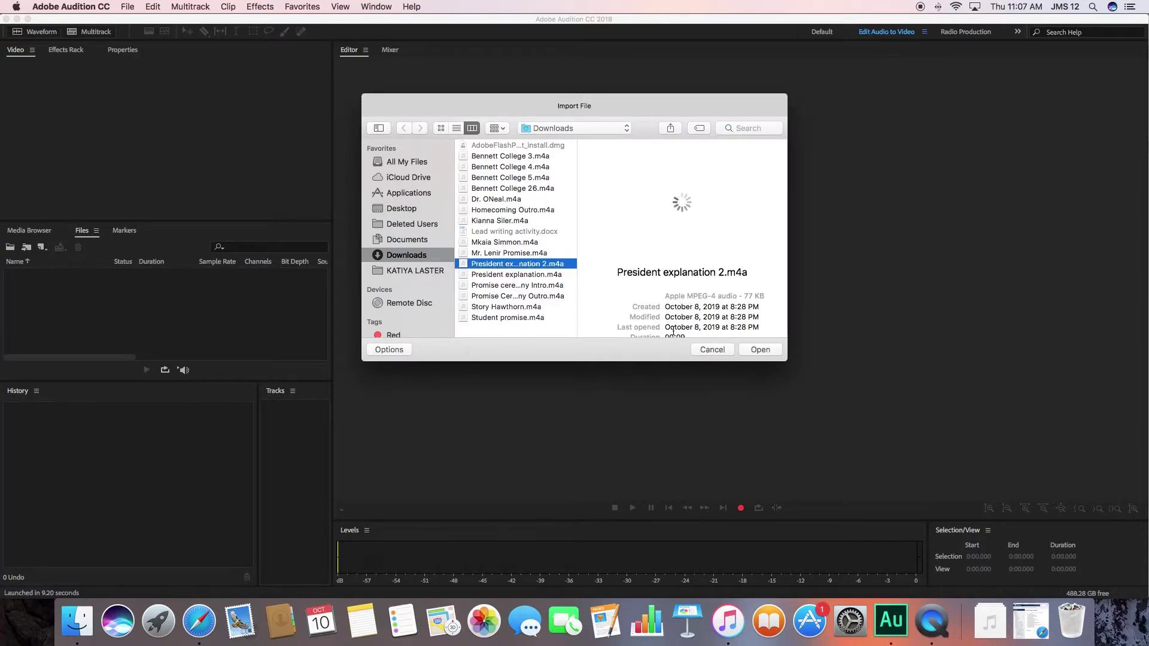
click(758, 353)
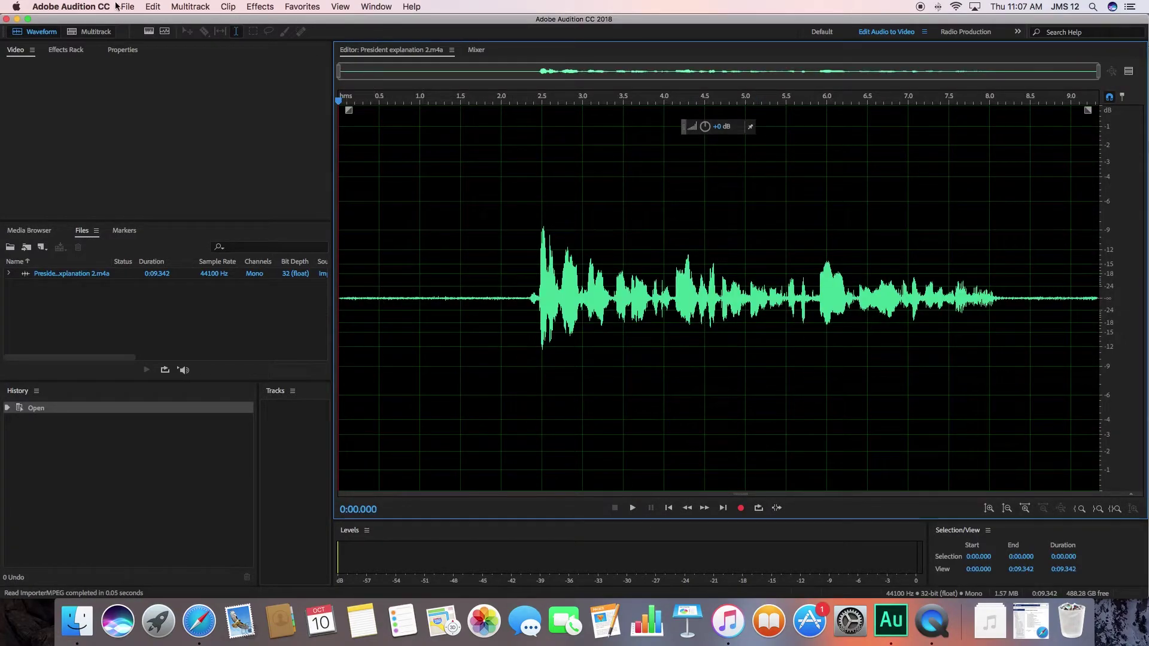
Create a multitrack session named Radio Project from the Podcast template
click(95, 33)
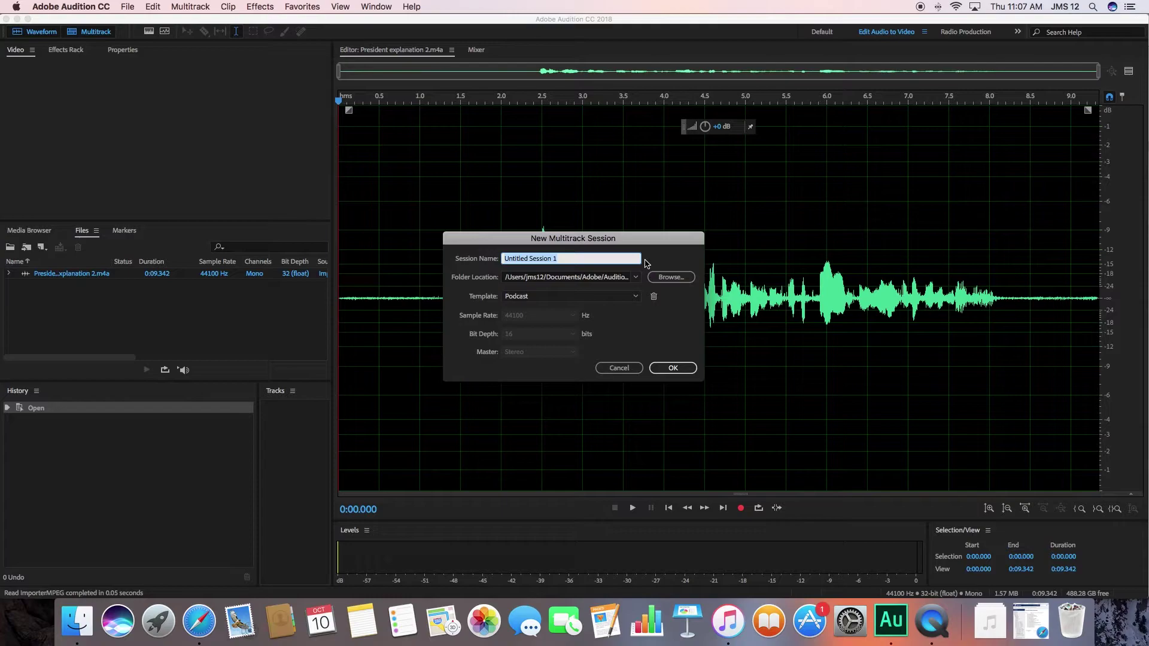
text(Radio Project)
click(672, 367)
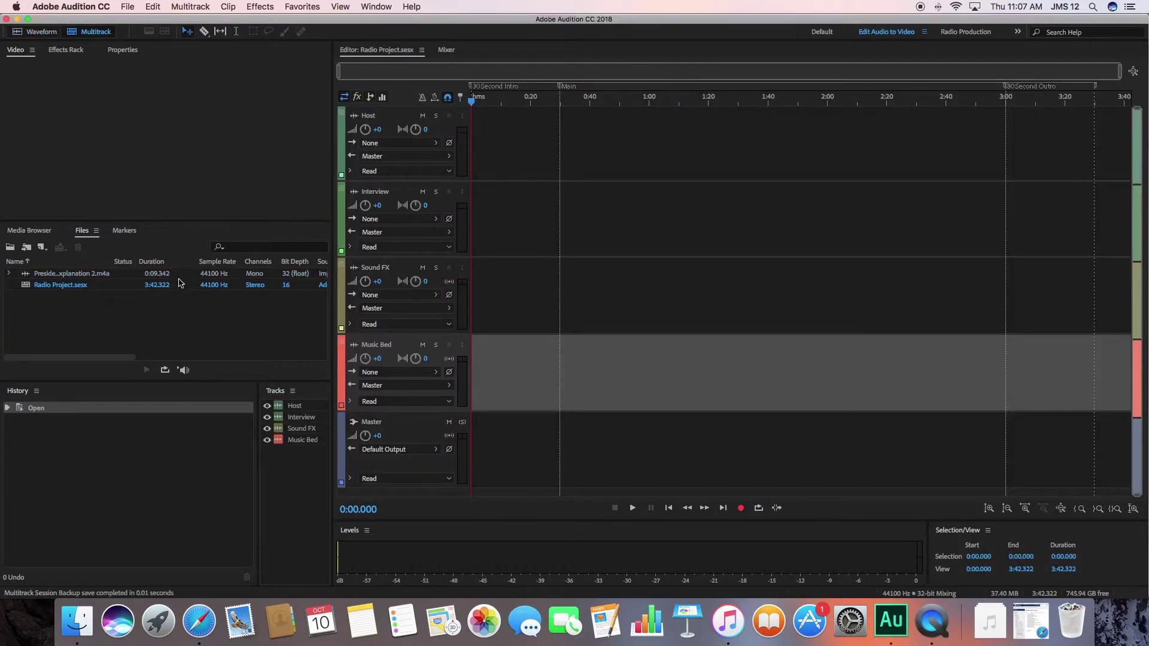
Drag President explanation 2.m4a onto the Host track, pull its right edge inward, and play it back
click(104, 275)
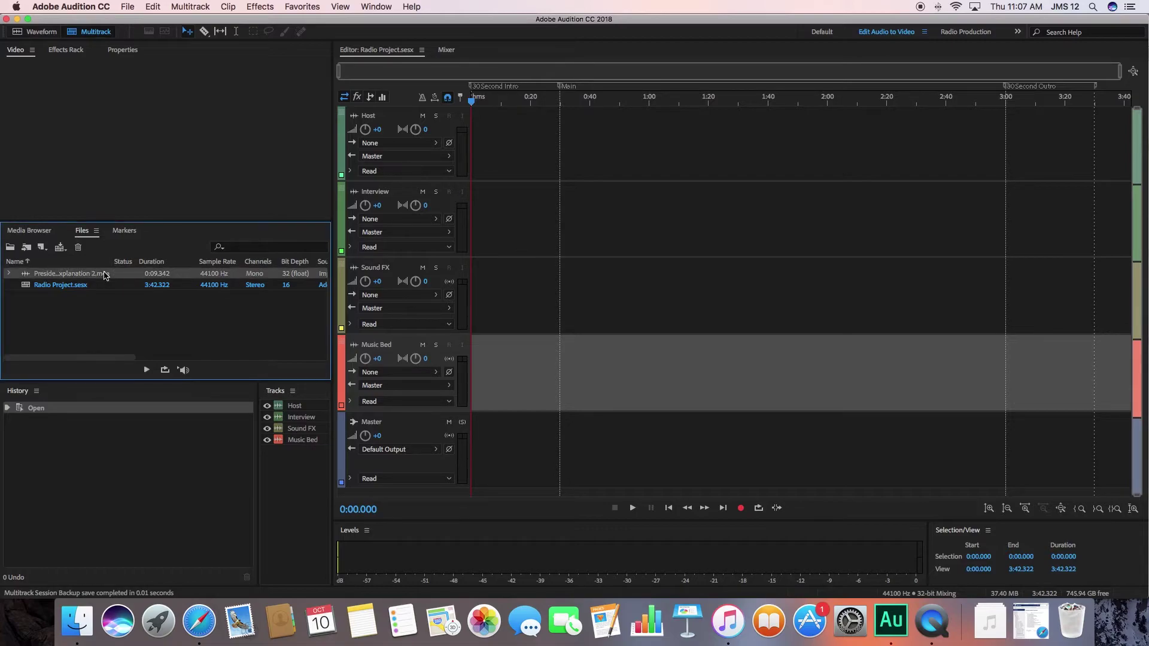
drag(104, 275, 472, 144)
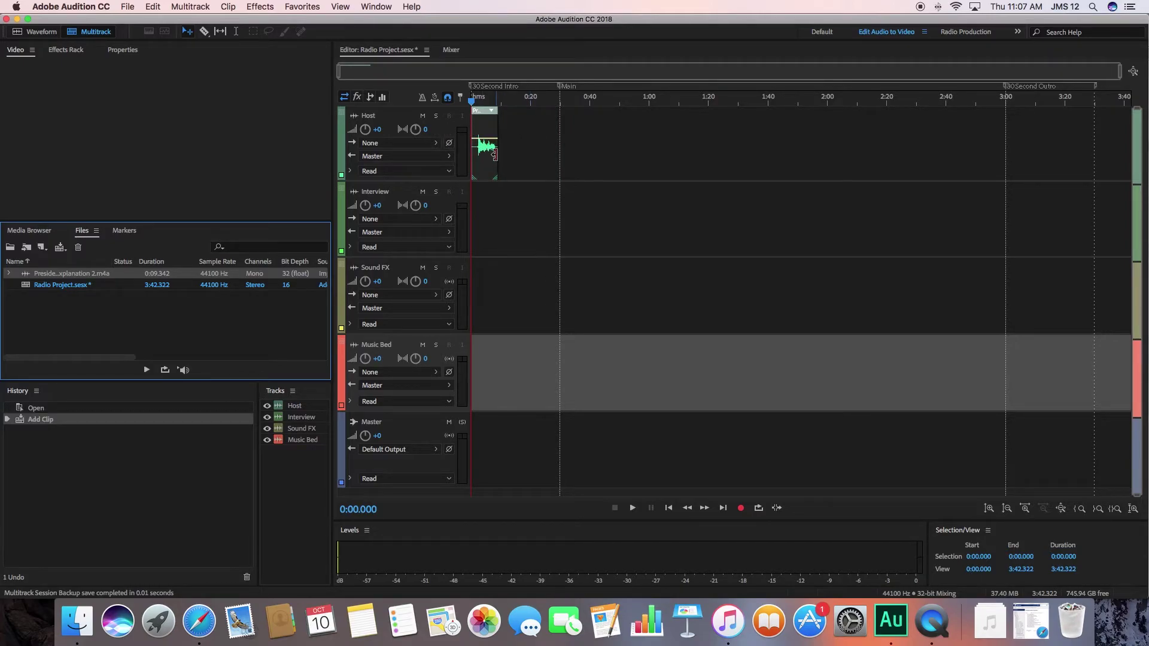
drag(494, 155, 520, 158)
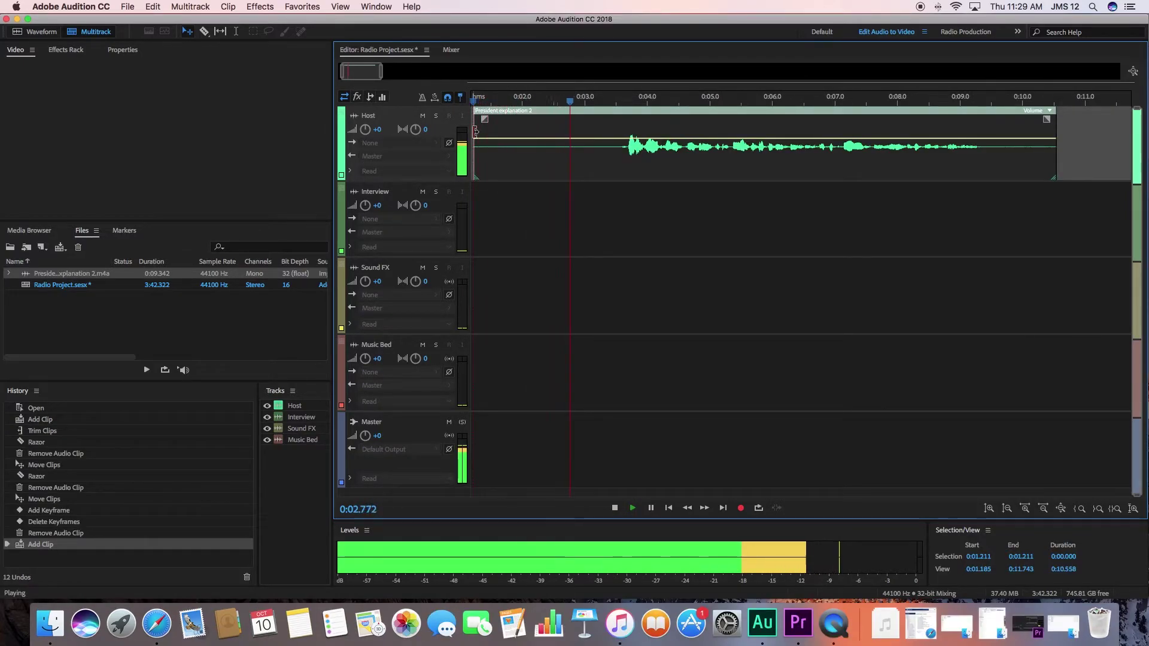
key(XF86AudioRaiseVolume)
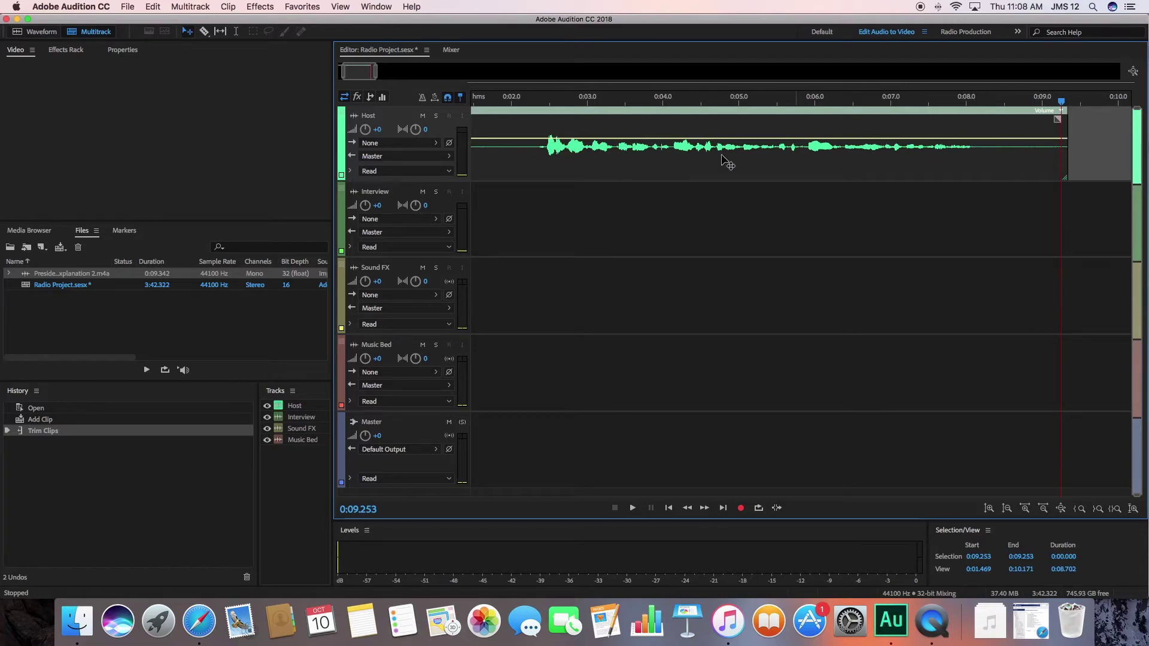
Razor-split the clip where speech begins, delete the silent left piece, and slide the rest to about 0:02.0
click(204, 32)
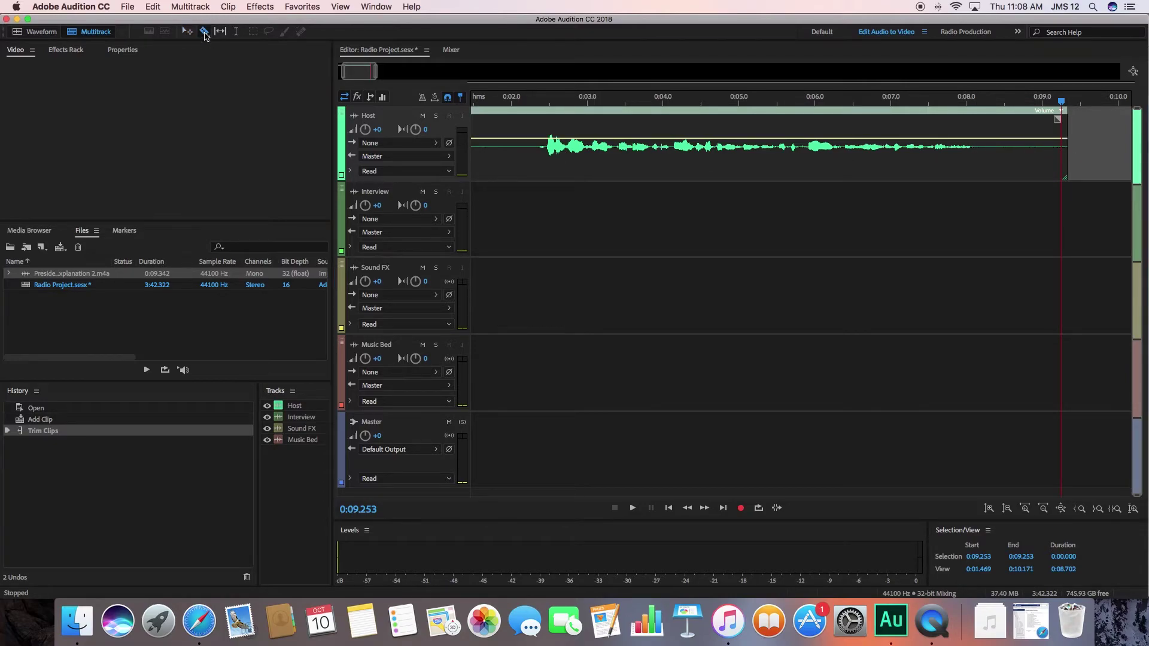
click(548, 136)
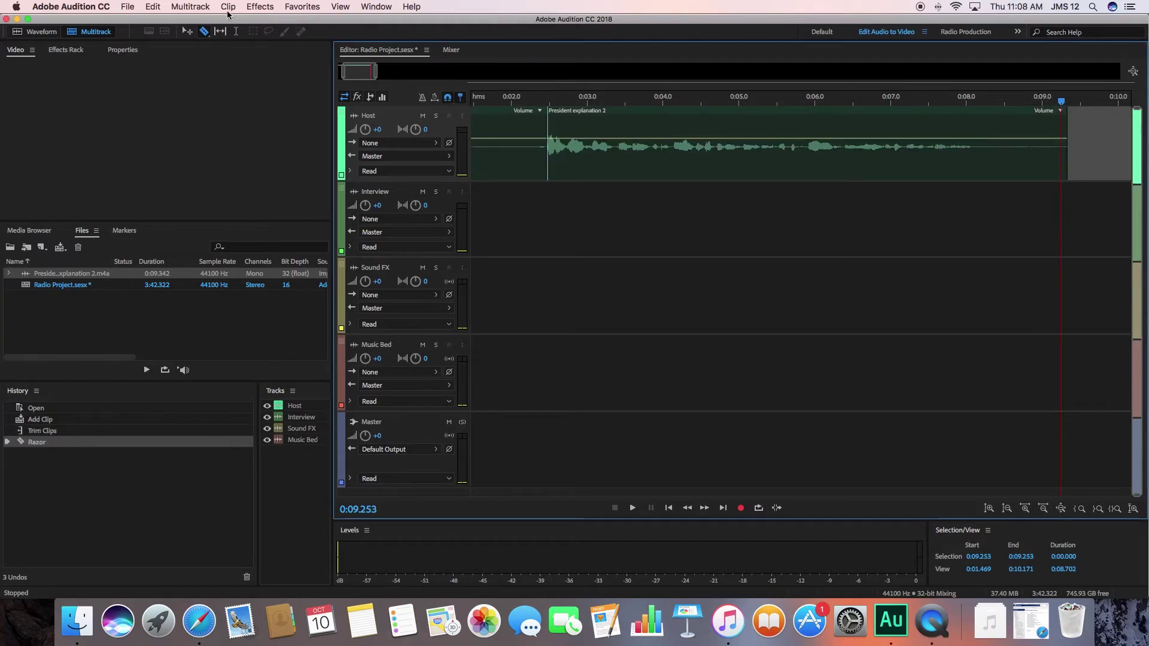
click(188, 31)
click(490, 142)
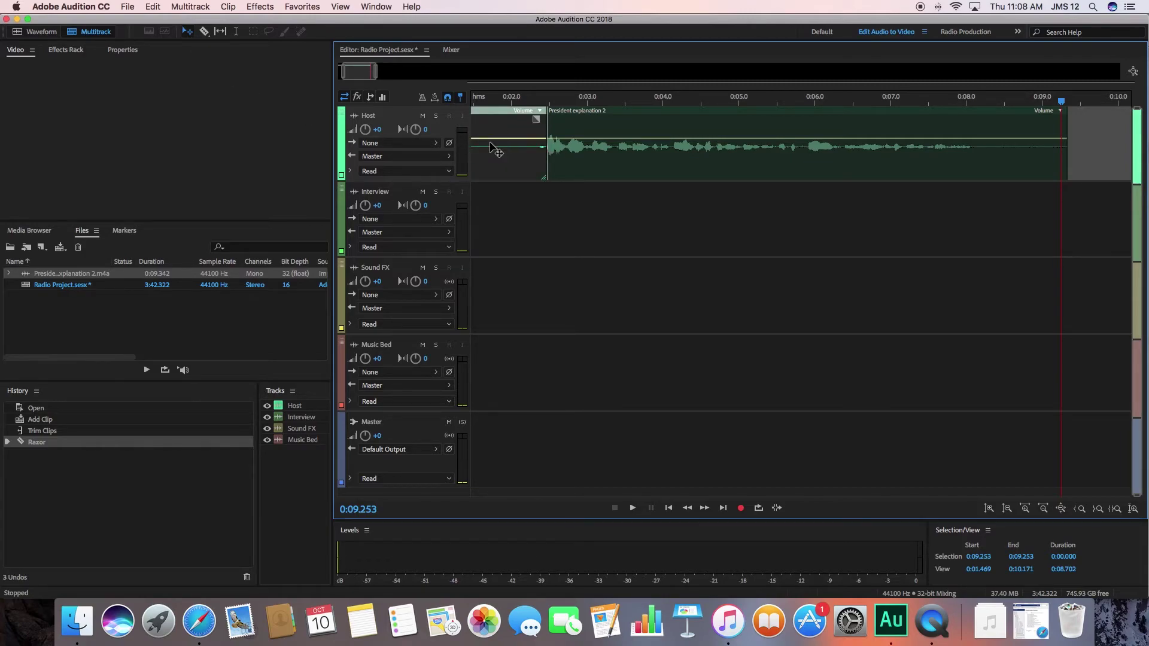
key(Delete)
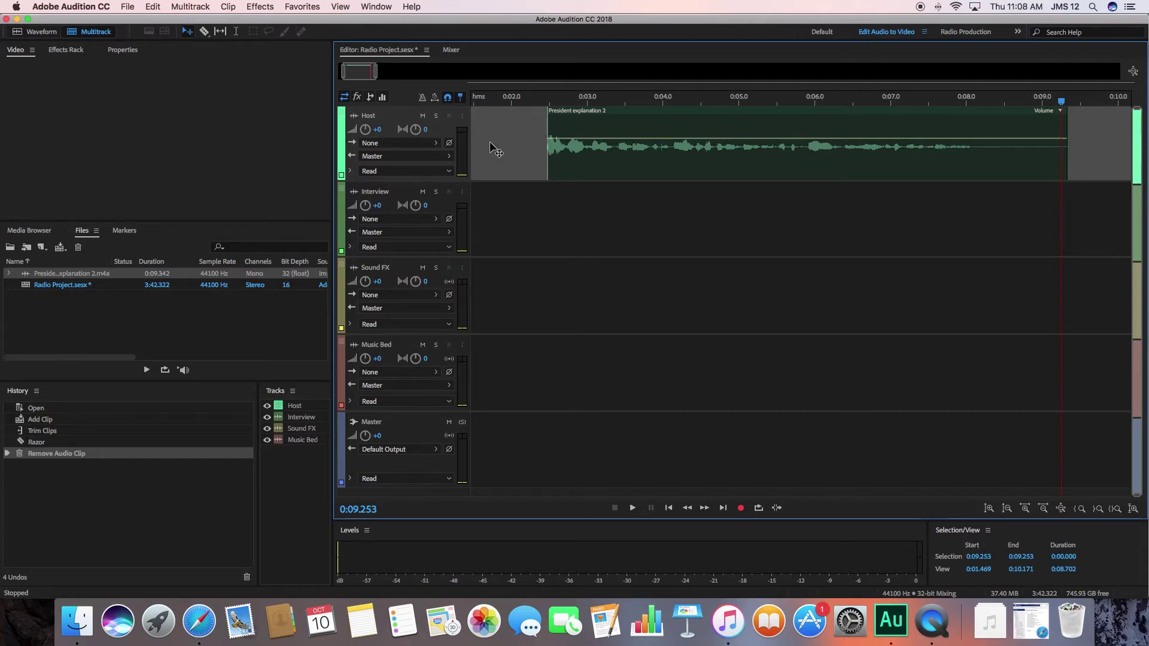
click(621, 144)
drag(621, 144, 548, 144)
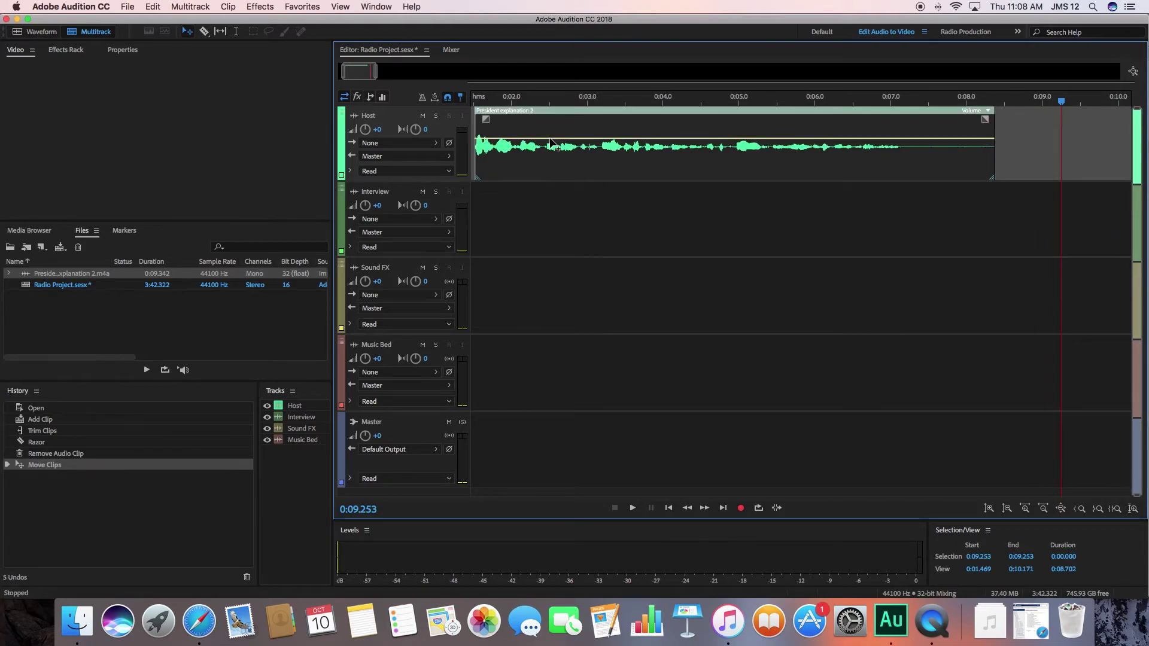
Razor-split the clip at about 0:07.0 and delete the trailing silent piece
click(204, 33)
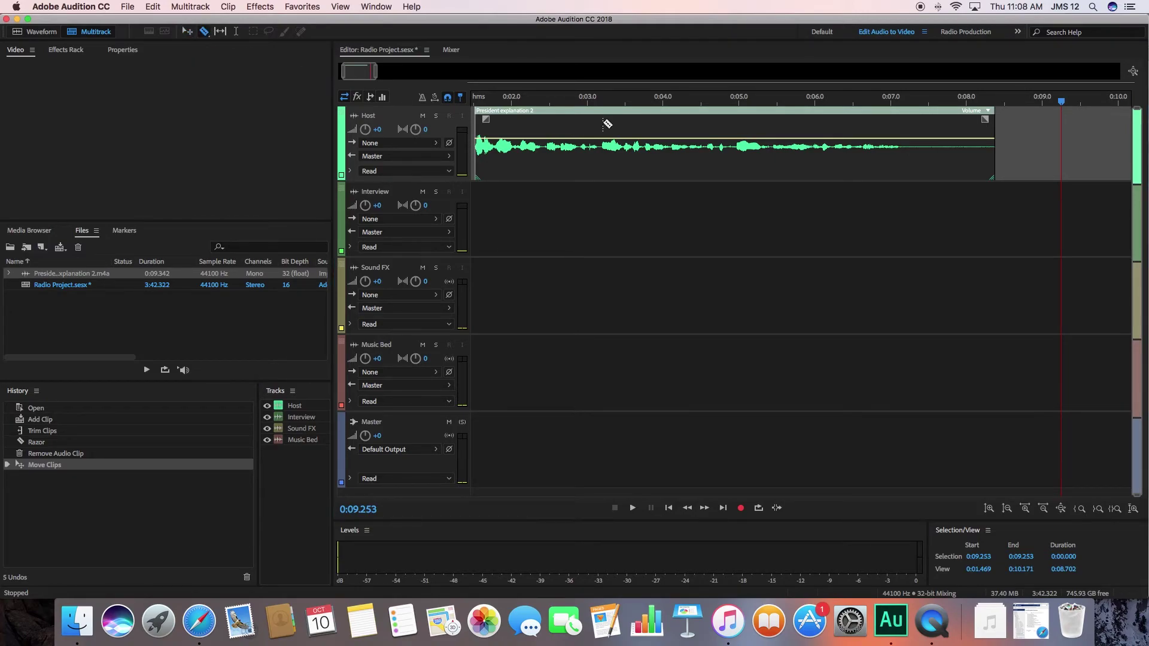
click(899, 155)
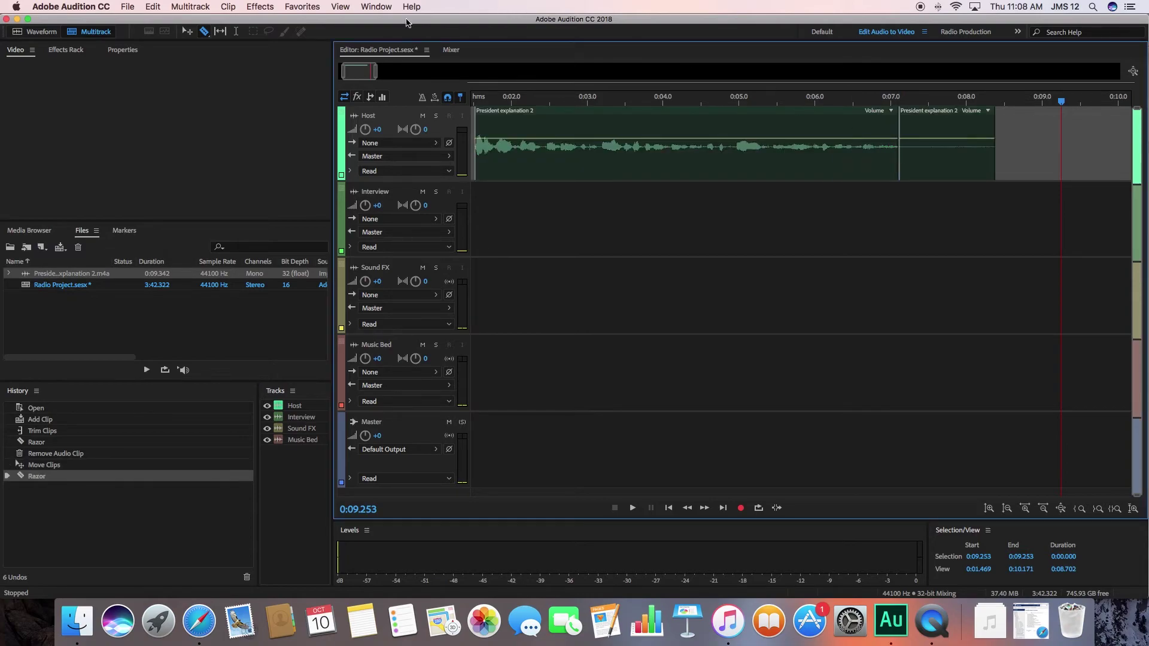
click(187, 32)
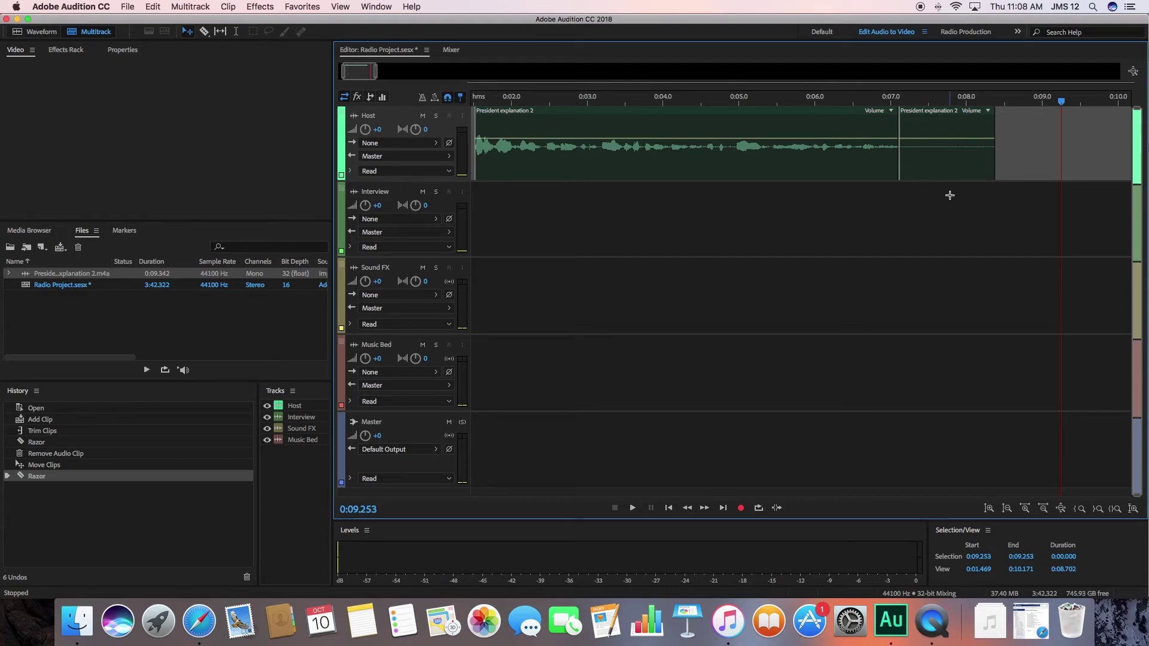
click(935, 142)
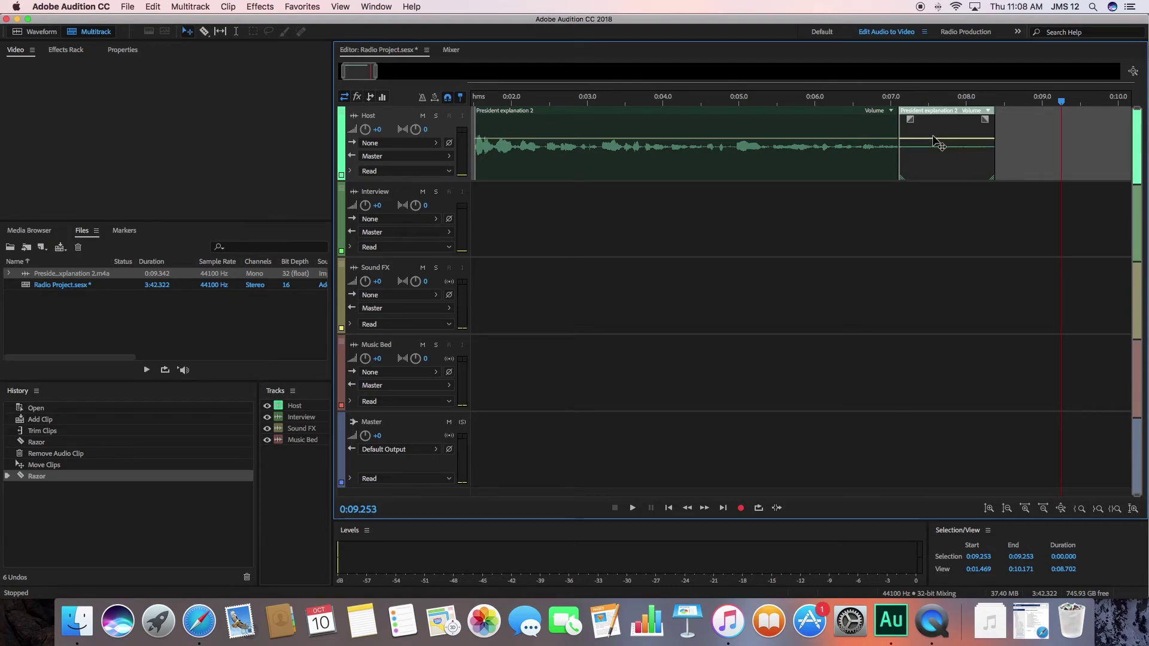
key(Delete)
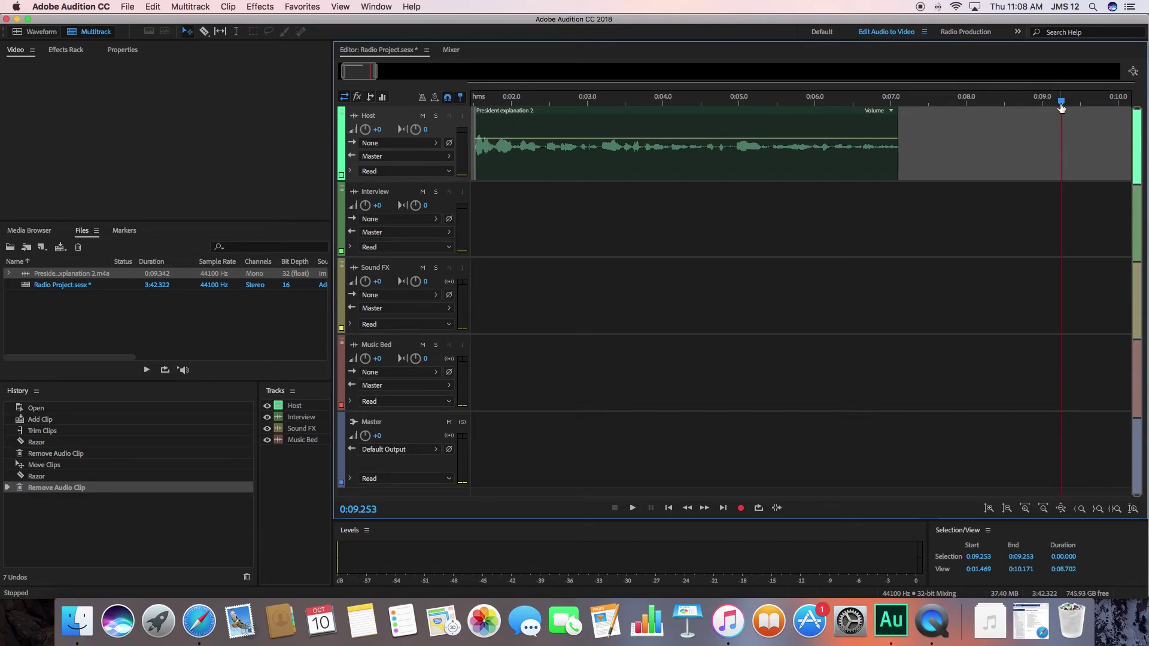
Return the playhead near the session start and slide the clip left to line up with it
drag(1060, 107, 470, 96)
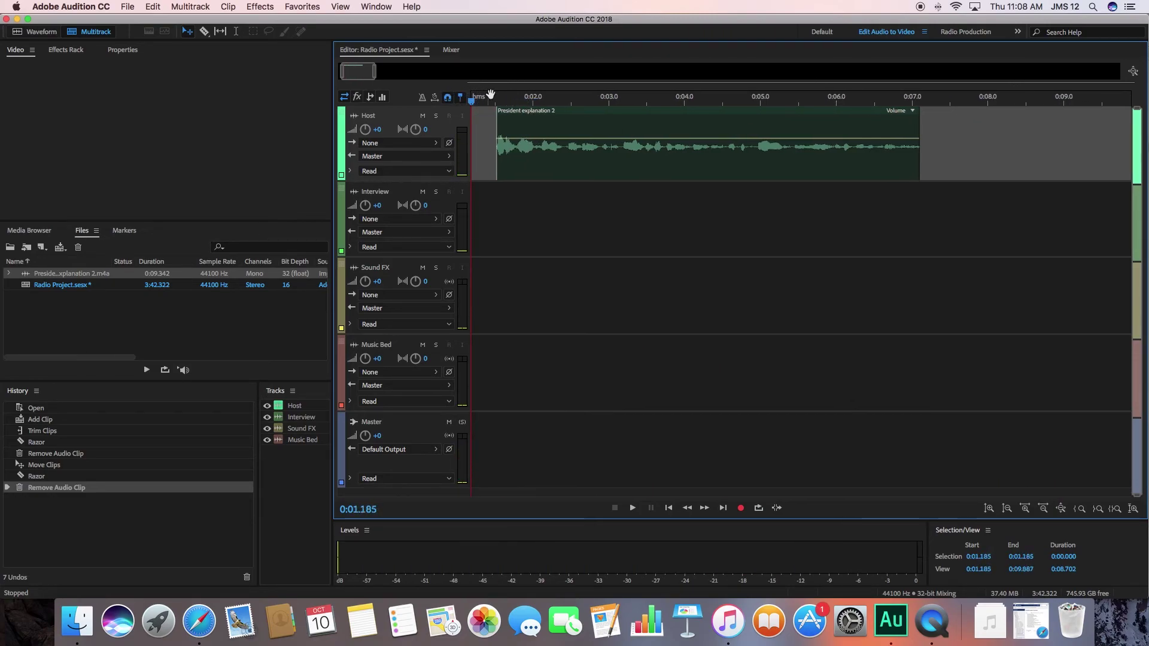
drag(544, 128, 523, 127)
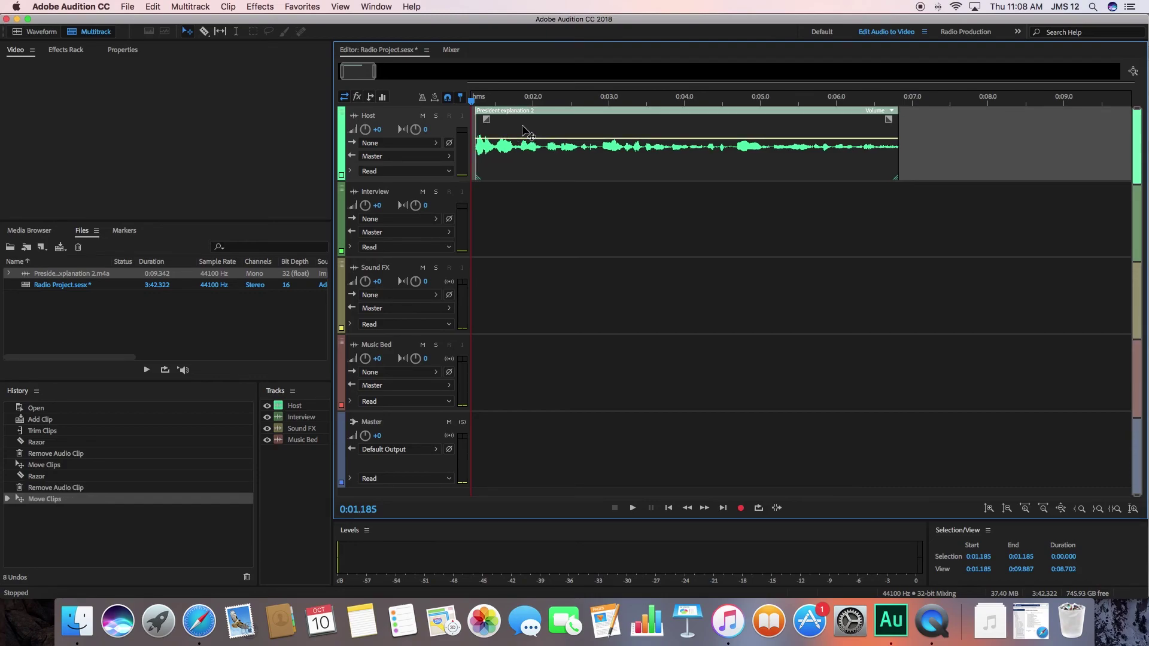